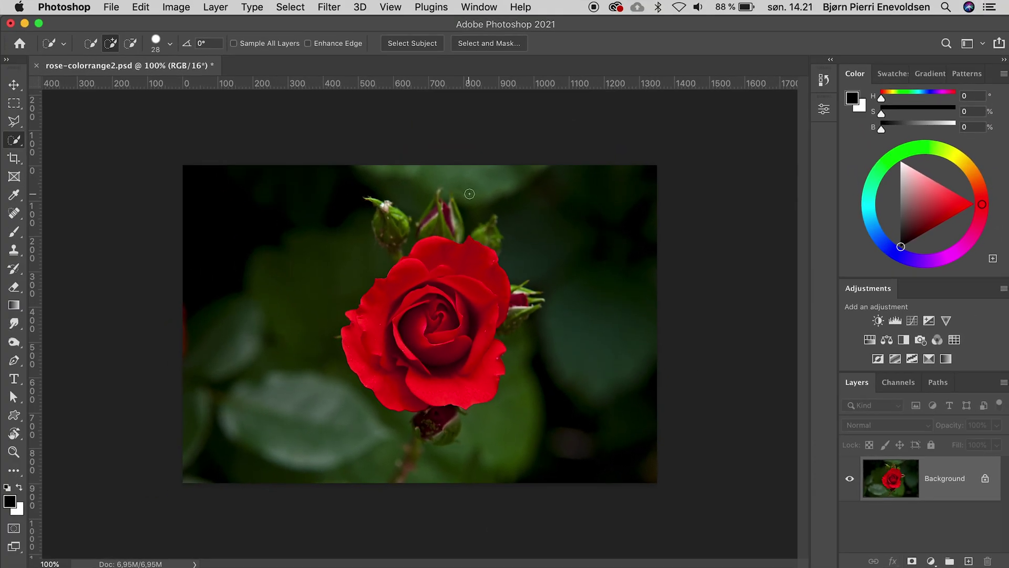
Add a Layer > Layer Mask > Reveal All mask, then undo it
{"action": "left_click", "coordinate": [212, 7]}
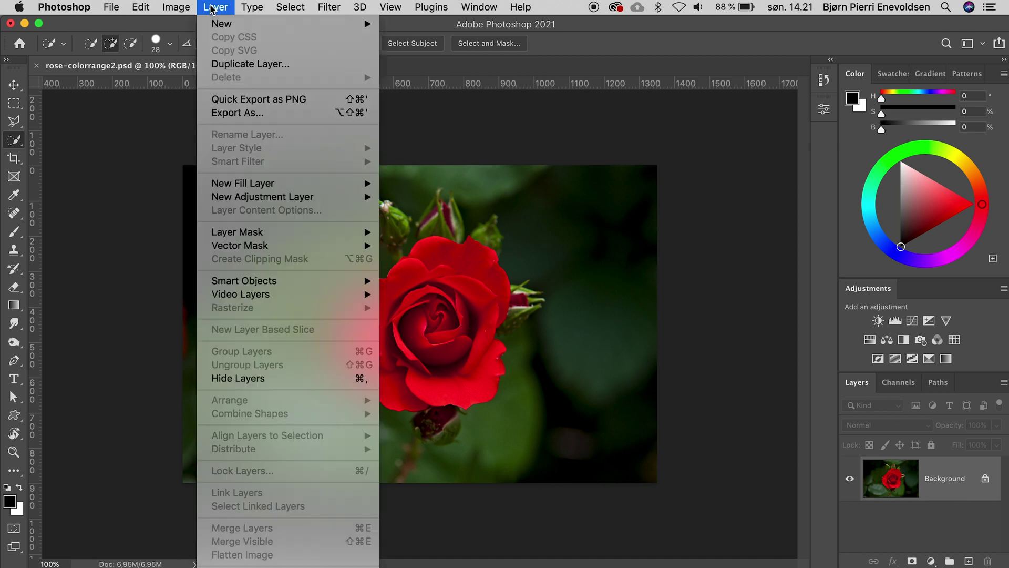
{"action": "mouse_move", "coordinate": [251, 234]}
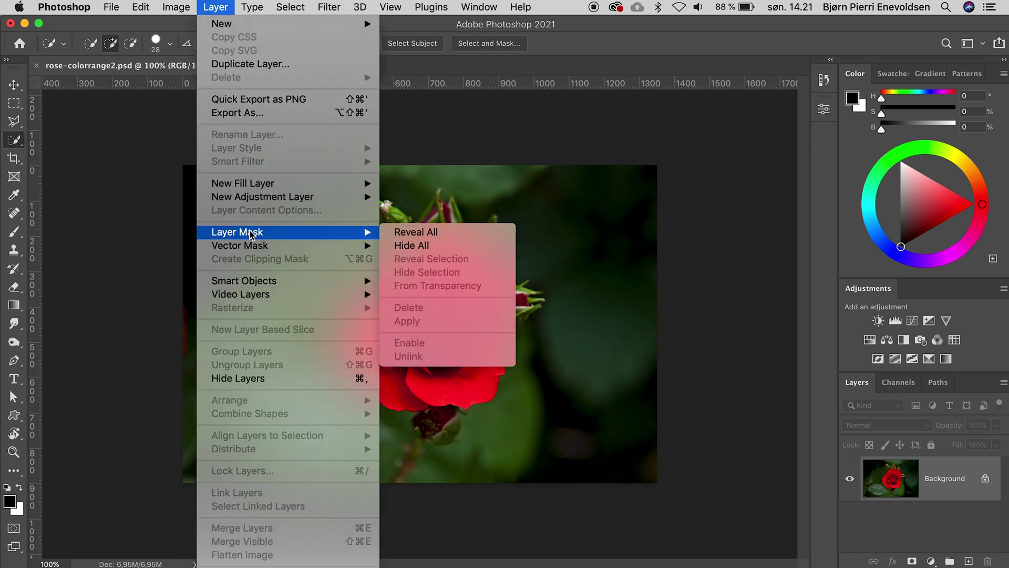
{"action": "left_click", "coordinate": [434, 236]}
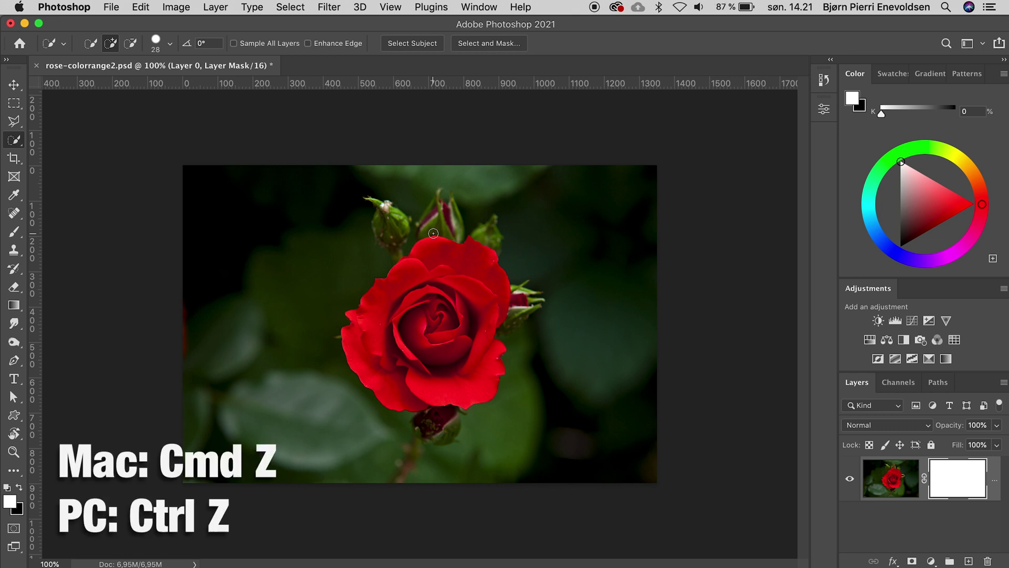
{"action": "key", "text": "super+z"}
Select the rose, try a Reveal All mask again, then undo and deselect
{"action": "mouse_move", "coordinate": [403, 338]}
{"action": "left_mouse_down"}
{"action": "mouse_move", "coordinate": [454, 360]}
{"action": "mouse_move", "coordinate": [473, 351]}
{"action": "mouse_move", "coordinate": [479, 308]}
{"action": "mouse_move", "coordinate": [461, 277]}
{"action": "left_mouse_up"}
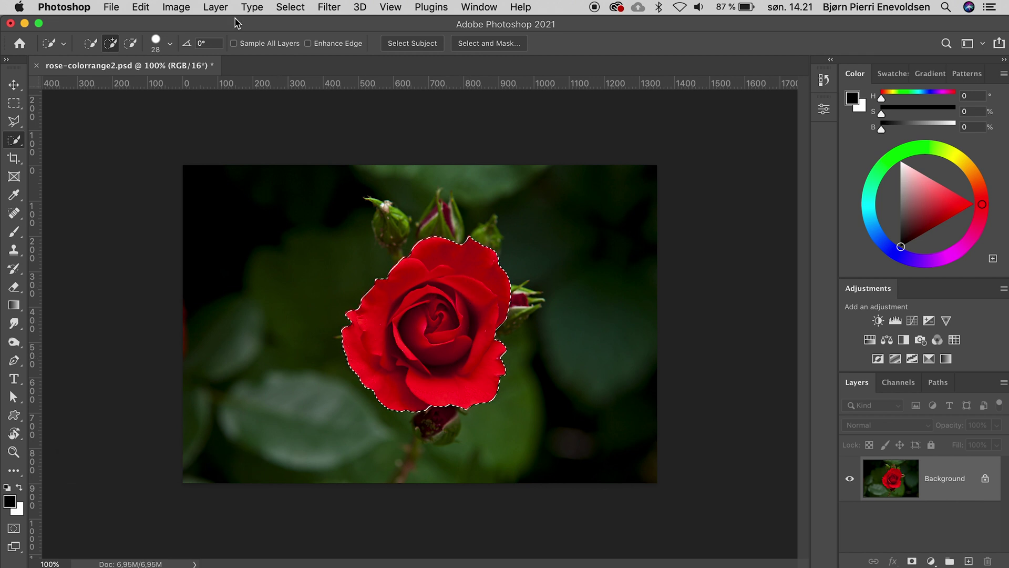
{"action": "left_click", "coordinate": [223, 7]}
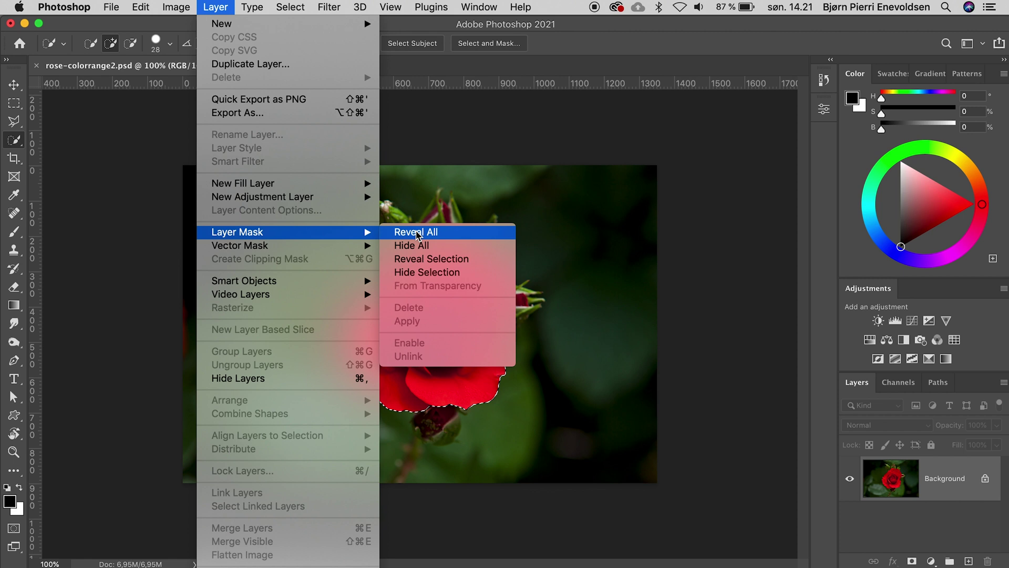
{"action": "left_click", "coordinate": [417, 232]}
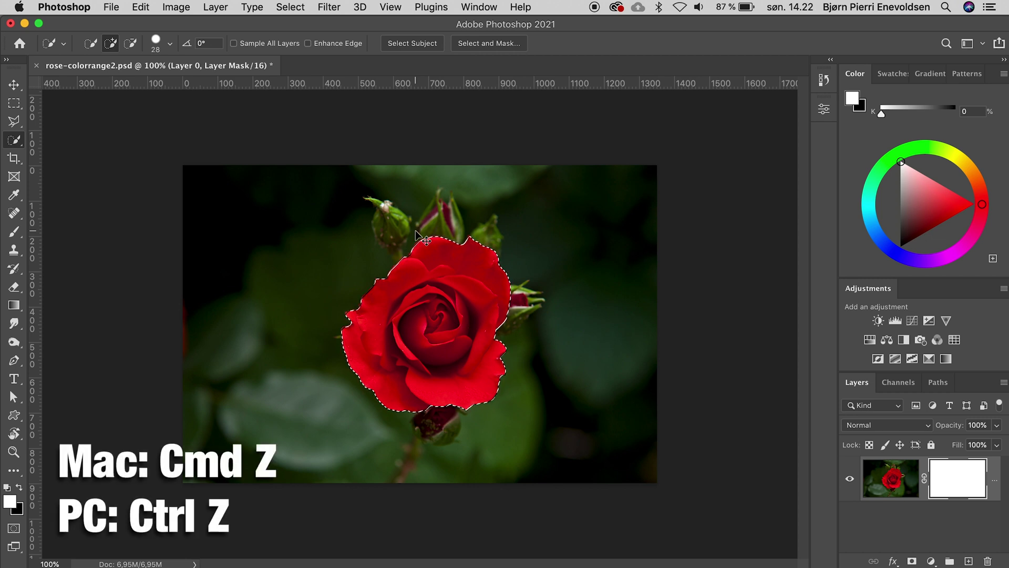
{"action": "key", "text": "super+z"}
{"action": "key", "text": "super+d"}
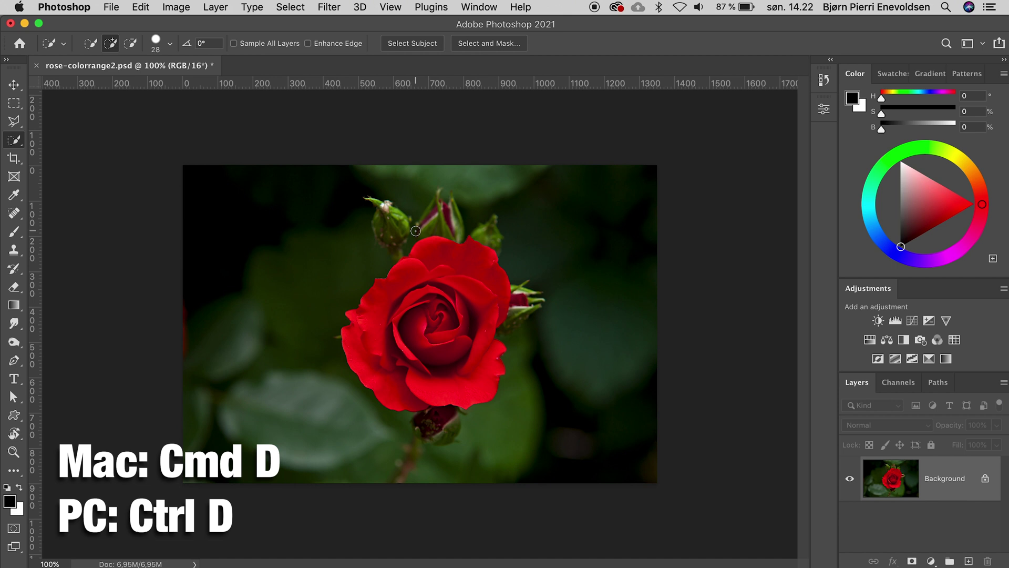
Add a Hide All mask, brush the rose back in, refill it black, then undo
{"action": "left_click", "coordinate": [212, 8]}
{"action": "mouse_move", "coordinate": [265, 234]}
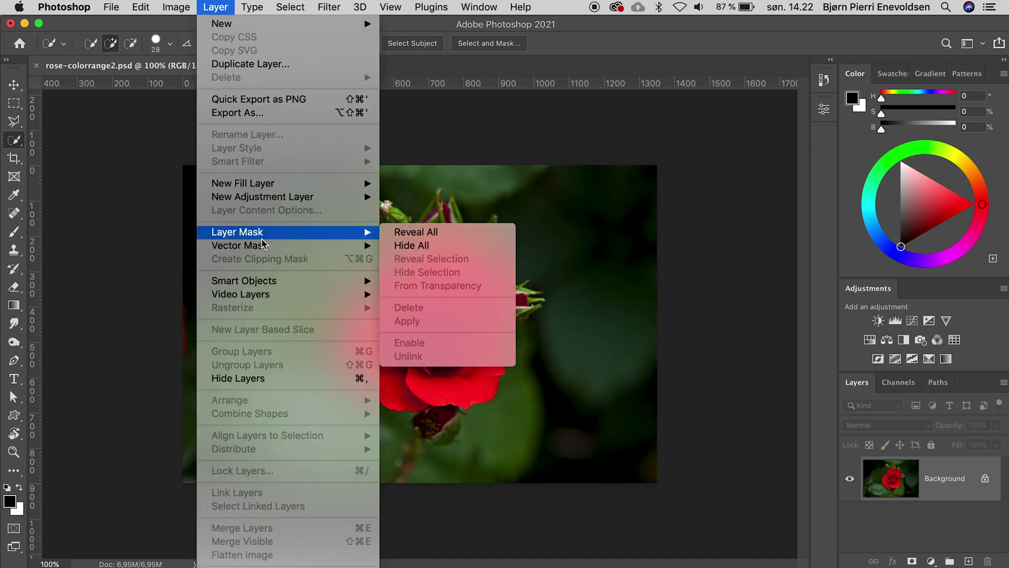
{"action": "left_click", "coordinate": [415, 247]}
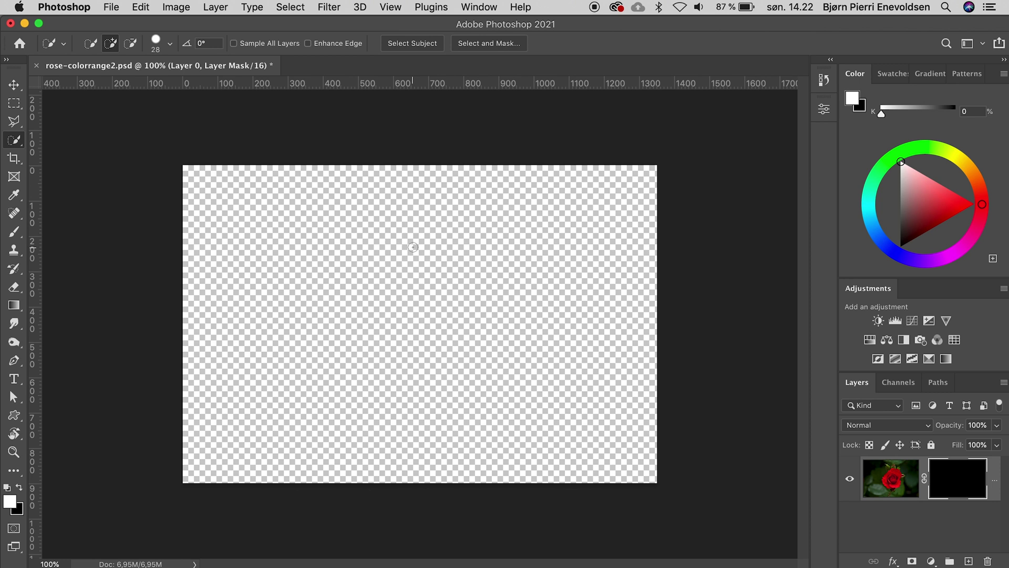
{"action": "key", "text": "b"}
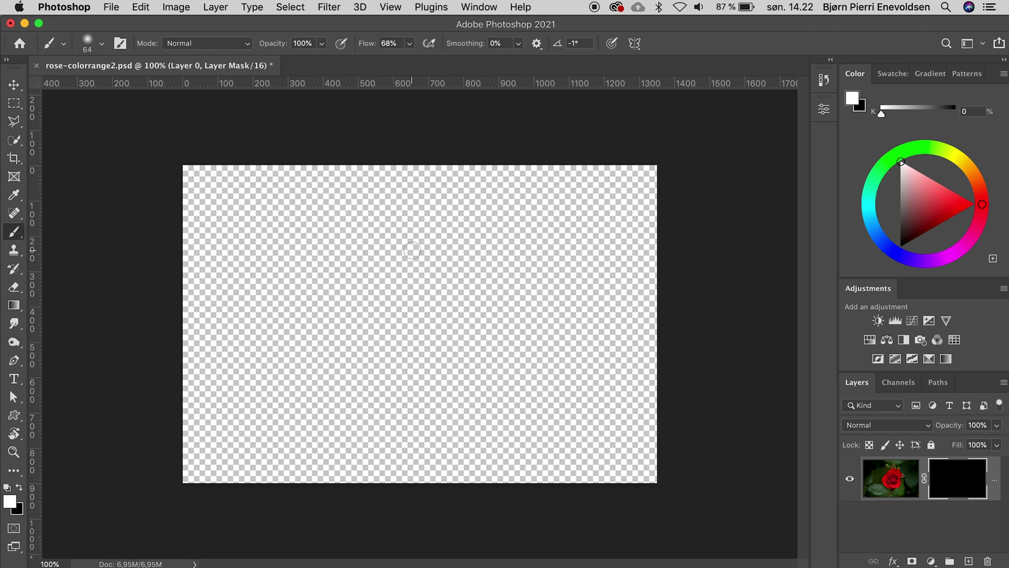
{"action": "mouse_move", "coordinate": [412, 250]}
{"action": "left_mouse_down"}
{"action": "mouse_move", "coordinate": [458, 336]}
{"action": "mouse_move", "coordinate": [432, 313]}
{"action": "mouse_move", "coordinate": [390, 312]}
{"action": "mouse_move", "coordinate": [392, 332]}
{"action": "mouse_move", "coordinate": [374, 343]}
{"action": "mouse_move", "coordinate": [392, 383]}
{"action": "mouse_move", "coordinate": [347, 343]}
{"action": "left_mouse_up"}
{"action": "key", "text": "super+BackSpace"}
{"action": "key", "text": "super+z"}
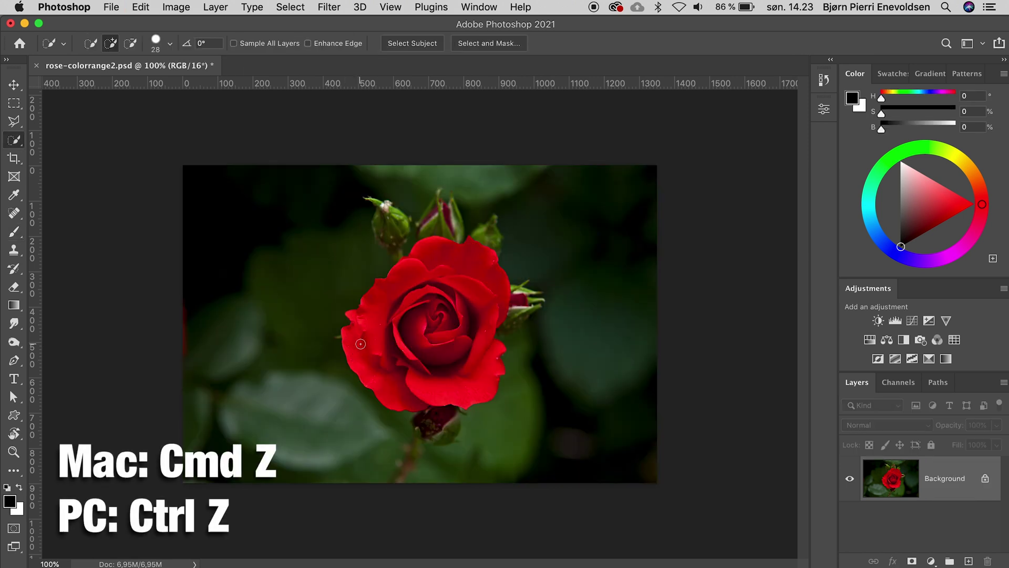
Reselect the rose with Quick Selection and apply a Hide All layer mask
{"action": "mouse_move", "coordinate": [362, 330]}
{"action": "left_mouse_down"}
{"action": "mouse_move", "coordinate": [389, 360]}
{"action": "mouse_move", "coordinate": [430, 350]}
{"action": "left_mouse_up"}
{"action": "left_click", "coordinate": [215, 7]}
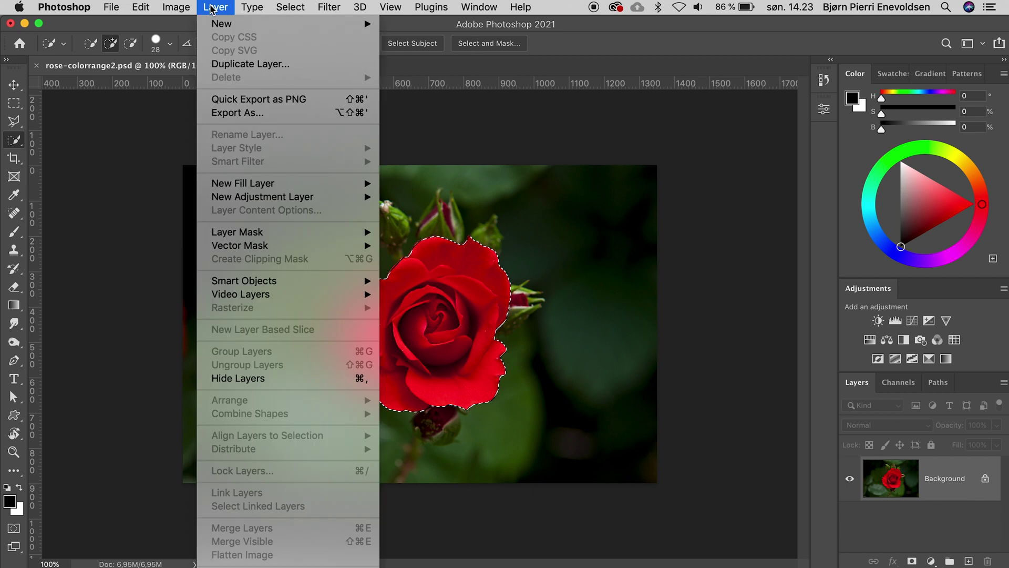
{"action": "mouse_move", "coordinate": [259, 199]}
{"action": "mouse_move", "coordinate": [321, 233]}
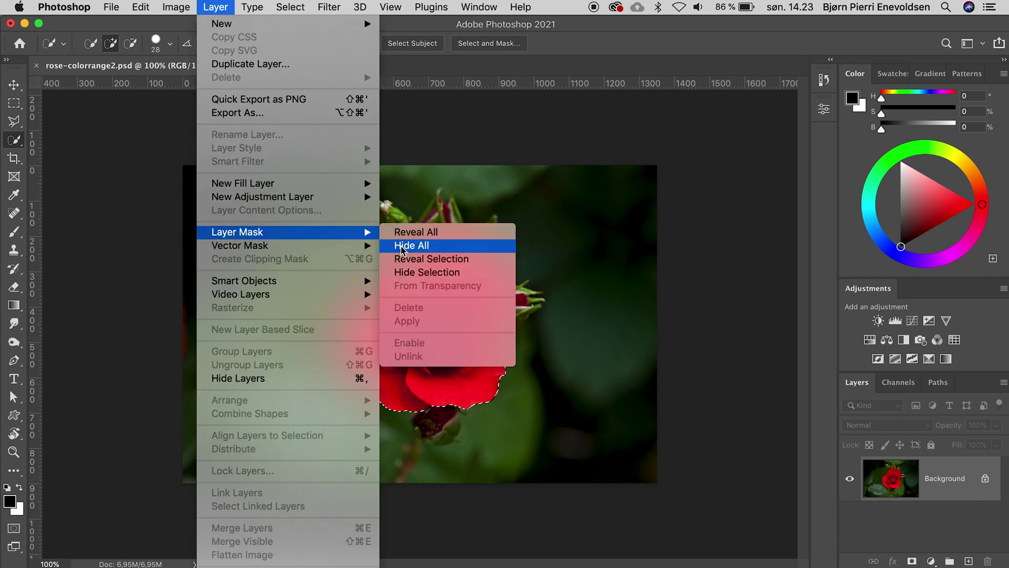
{"action": "left_click", "coordinate": [402, 247]}
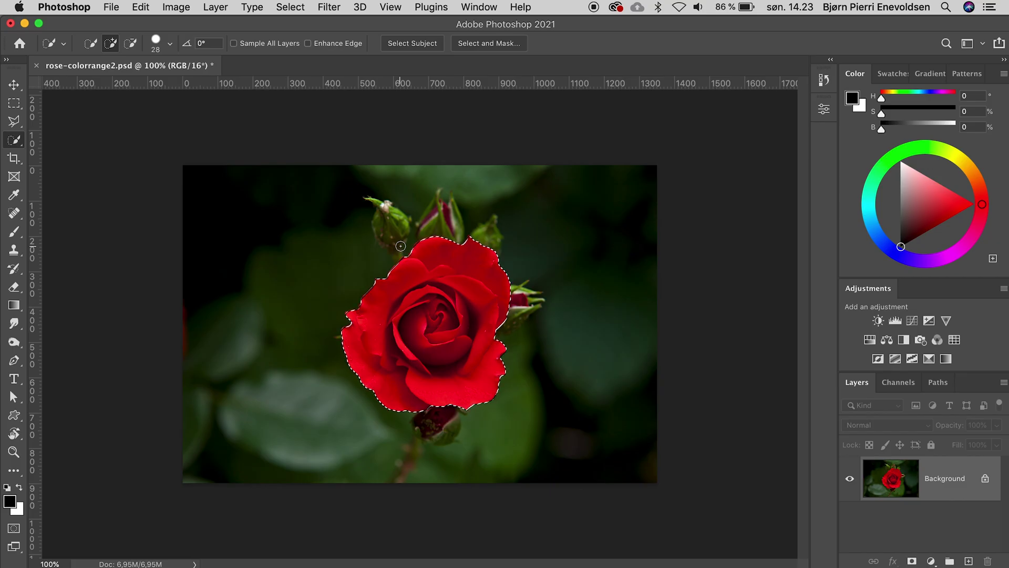
Apply Layer > Layer Mask > Reveal Selection to hide everything outside the rose
{"action": "left_click", "coordinate": [214, 7]}
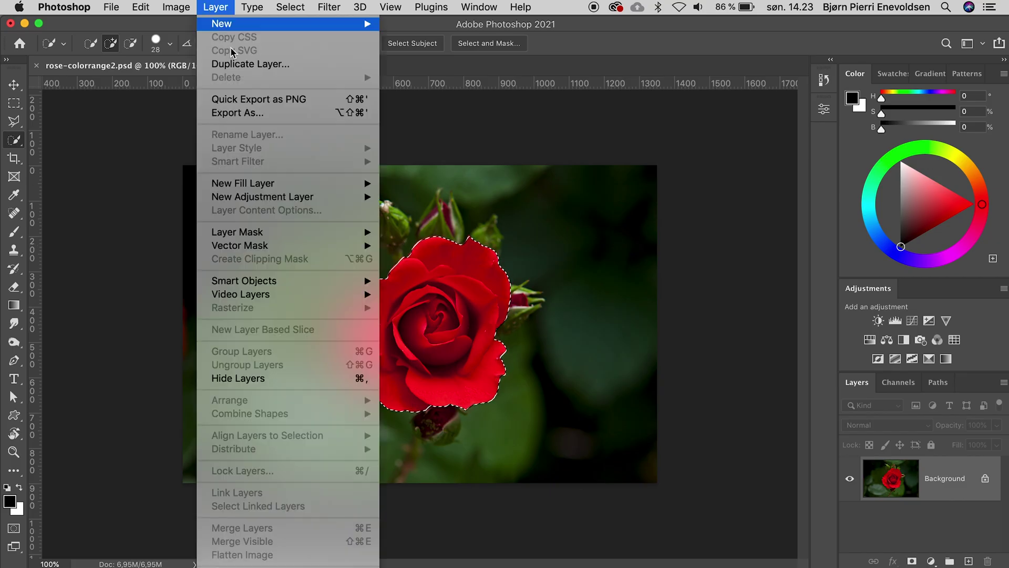
{"action": "mouse_move", "coordinate": [304, 231]}
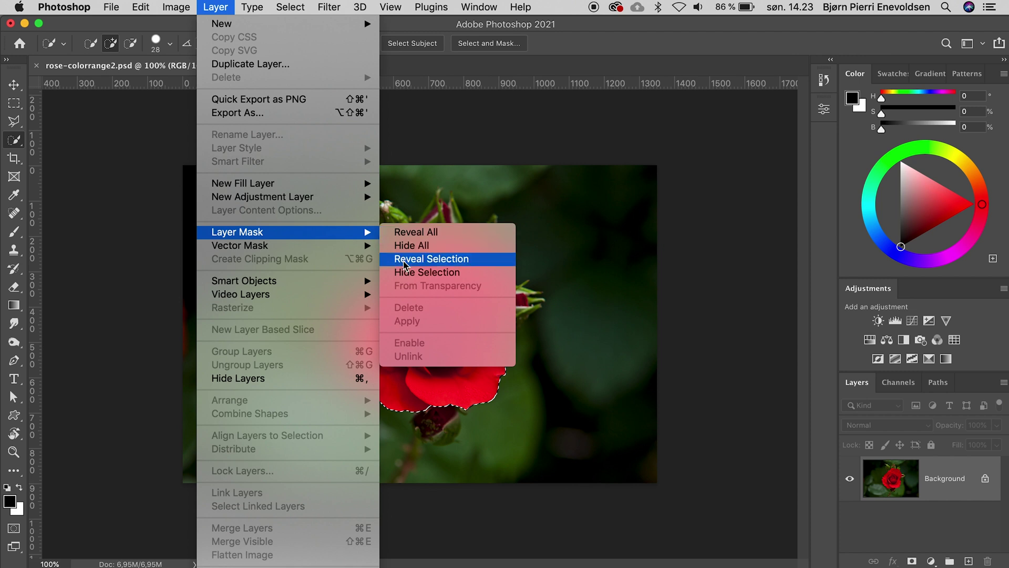
{"action": "left_click", "coordinate": [405, 260]}
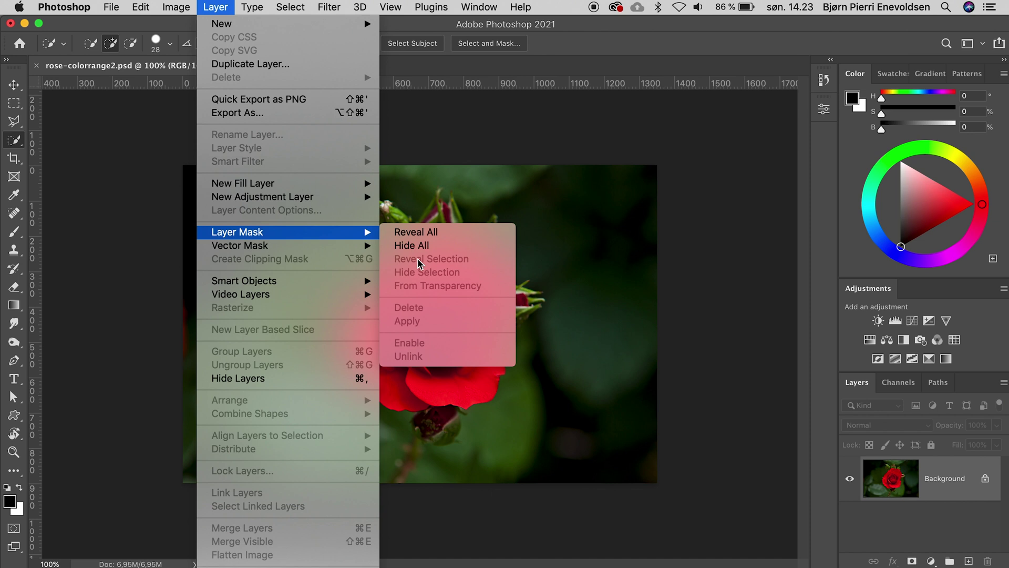
Open Edit > Keyboard Shortcuts and expand the Layer menu down to the Layer Mask commands
{"action": "left_click", "coordinate": [125, 206]}
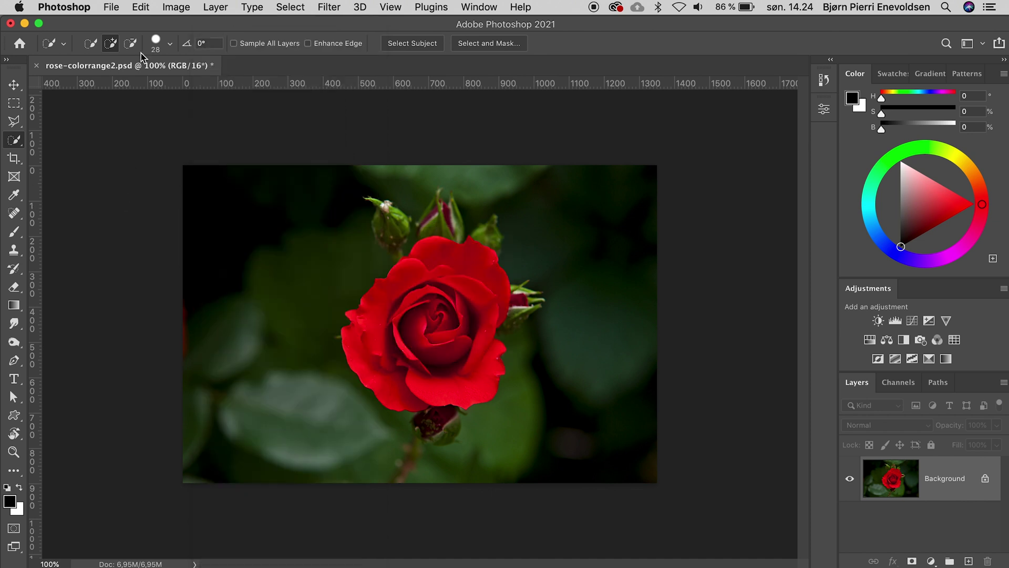
{"action": "left_click", "coordinate": [141, 7]}
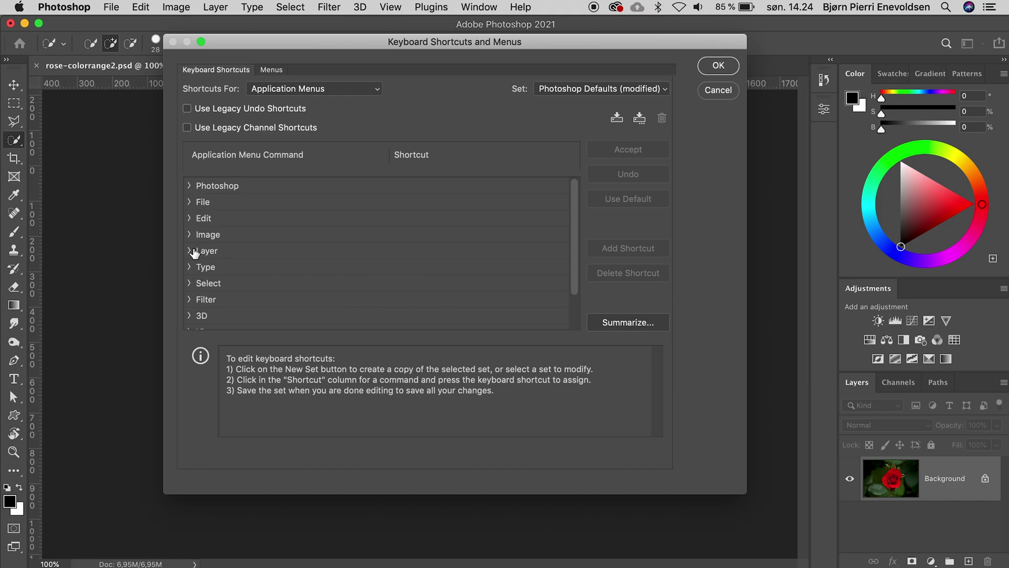
{"action": "left_click", "coordinate": [189, 253]}
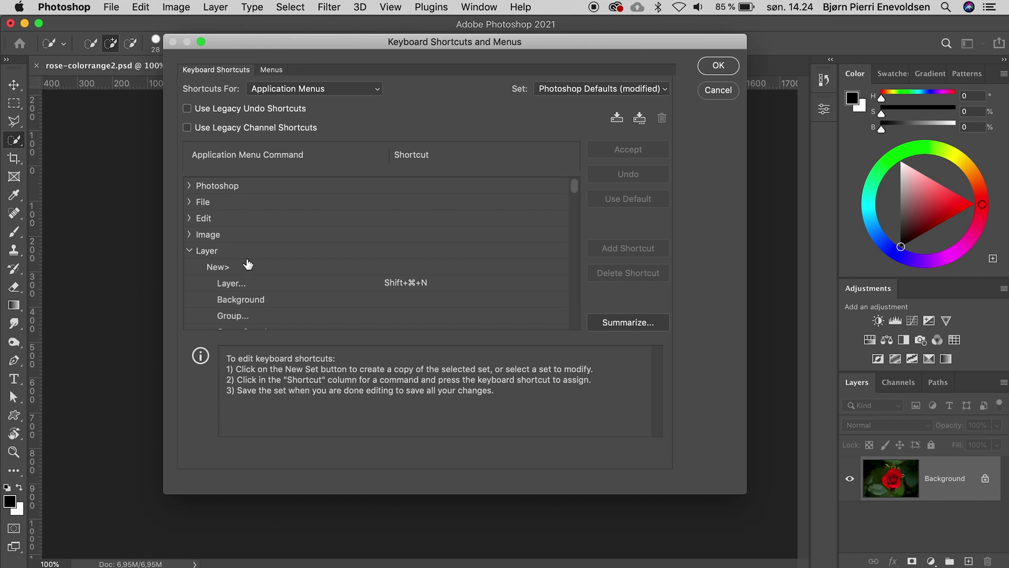
{"action": "scroll", "coordinate": [257, 262], "scroll_direction": "down", "scroll_amount": 10}
{"action": "scroll", "coordinate": [257, 262], "scroll_direction": "down", "scroll_amount": 15}
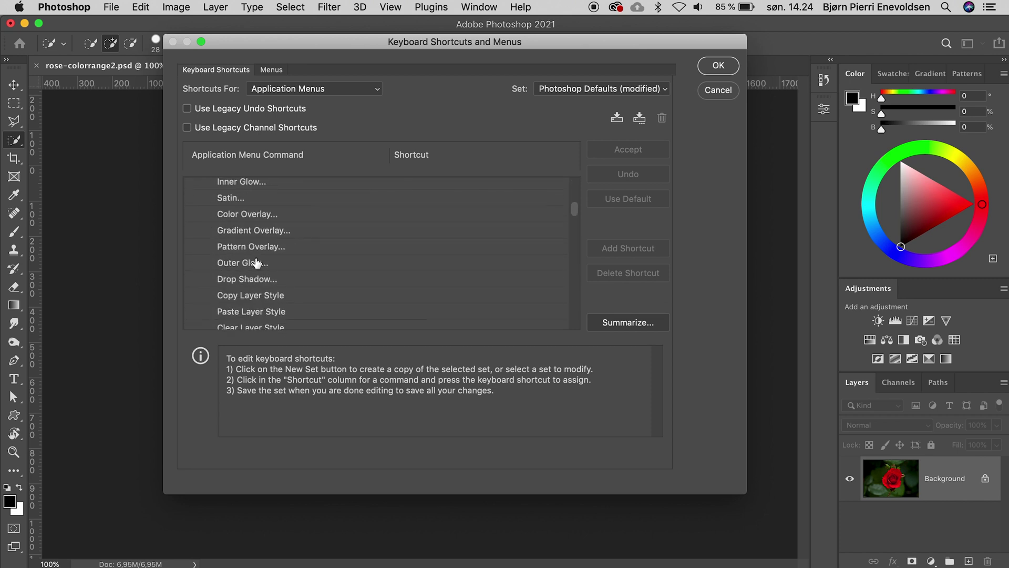
{"action": "scroll", "coordinate": [257, 263], "scroll_direction": "down", "scroll_amount": 5}
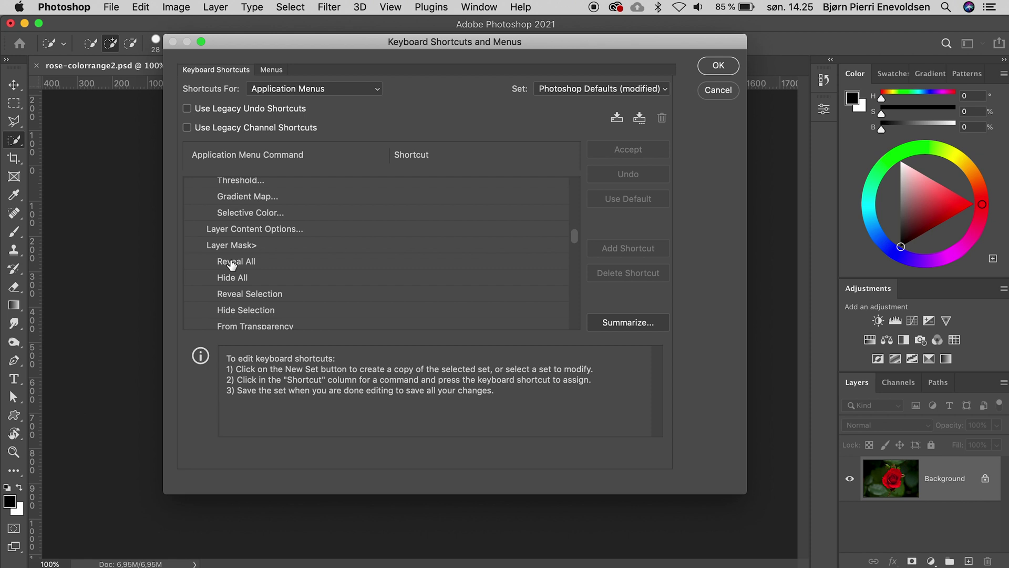
Give Reveal All a custom shortcut and assign Cmd+Ø to Hide All
{"action": "left_click", "coordinate": [393, 260]}
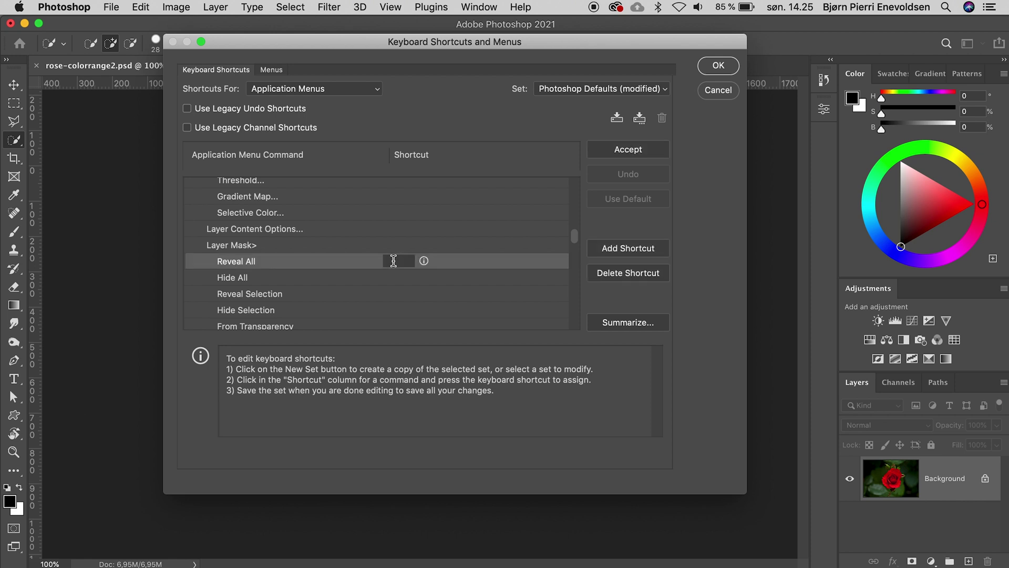
{"action": "key", "text": "plus"}
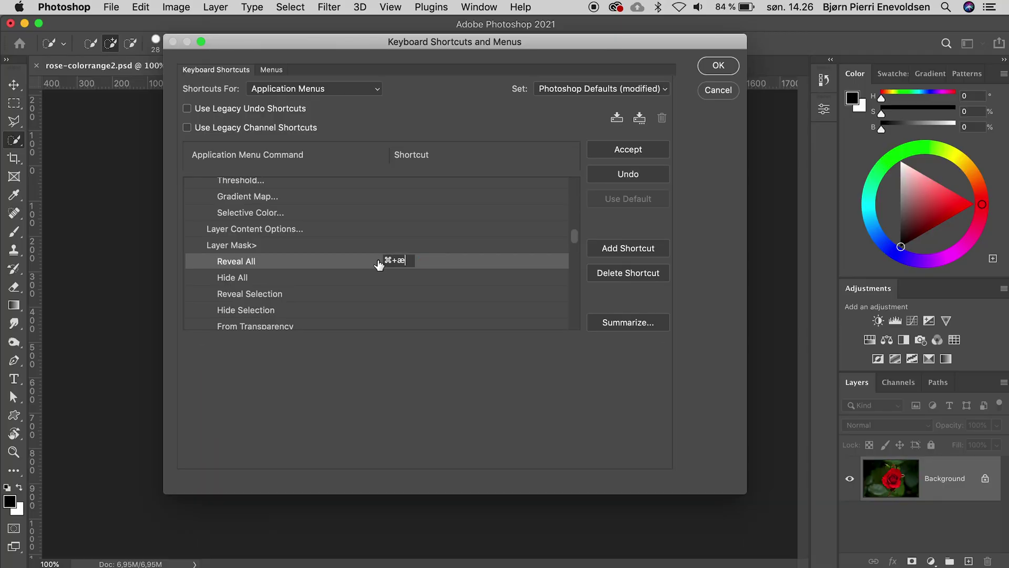
{"action": "left_click", "coordinate": [379, 278]}
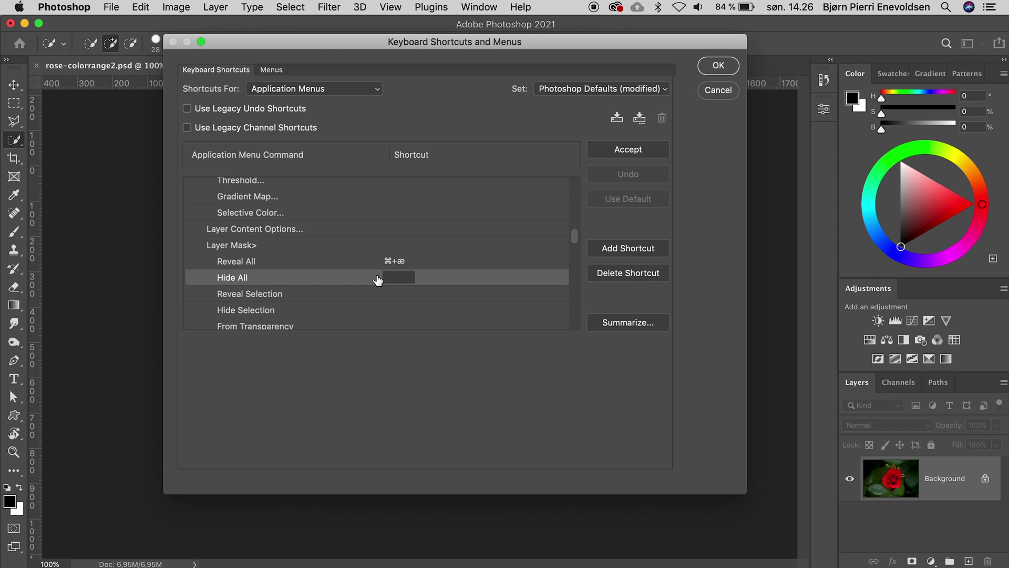
{"action": "key", "text": "super+oslash"}
{"action": "left_click", "coordinate": [381, 294]}
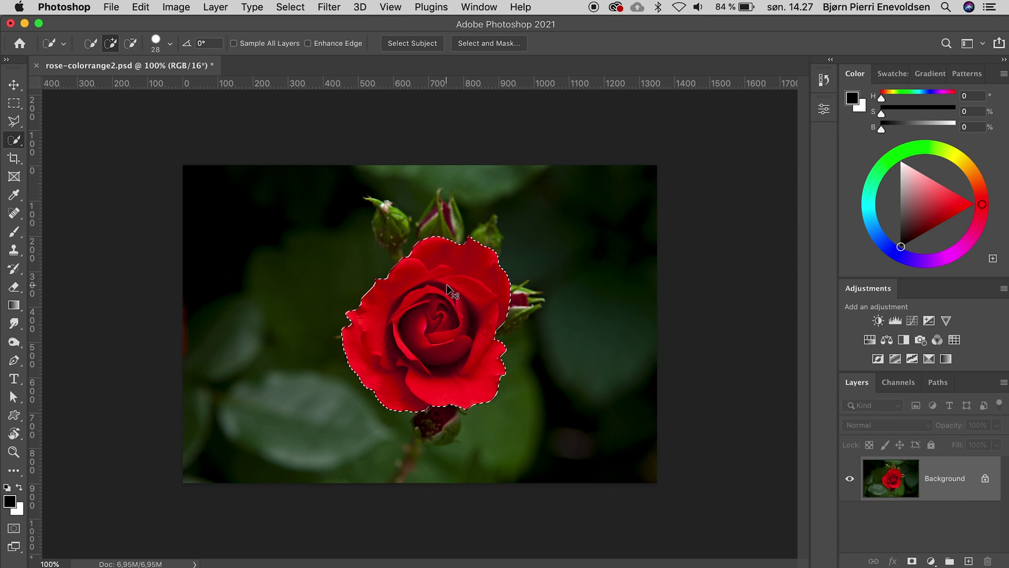
Use the Cmd+Shift+M shortcut to mask the rose onto a transparent background
{"action": "key", "text": "super+shift+m"}
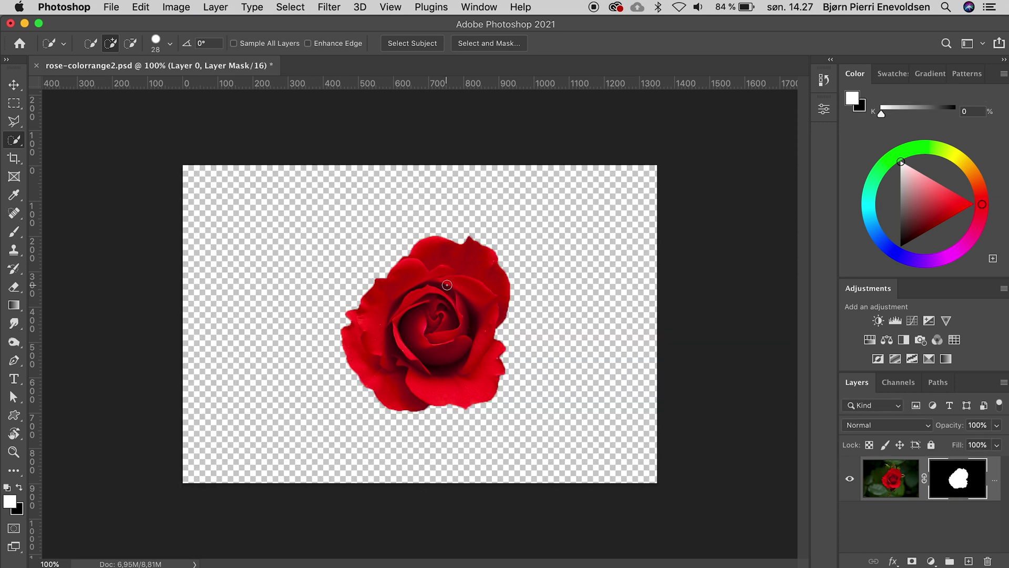